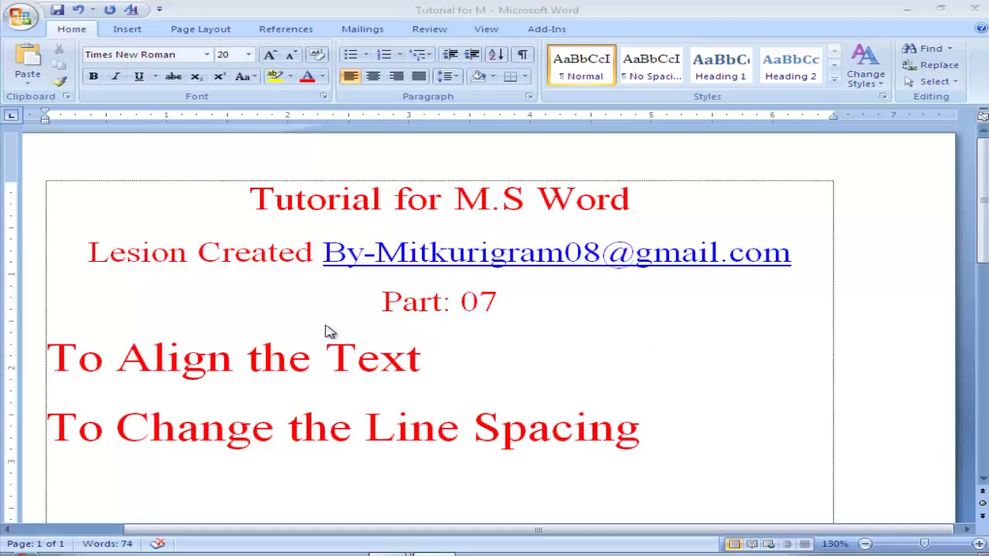
Select the 'To Align the Text' and 'To Change the Line Spacing' headings, then scroll down.
left_click_drag(48, 360, 188, 362)
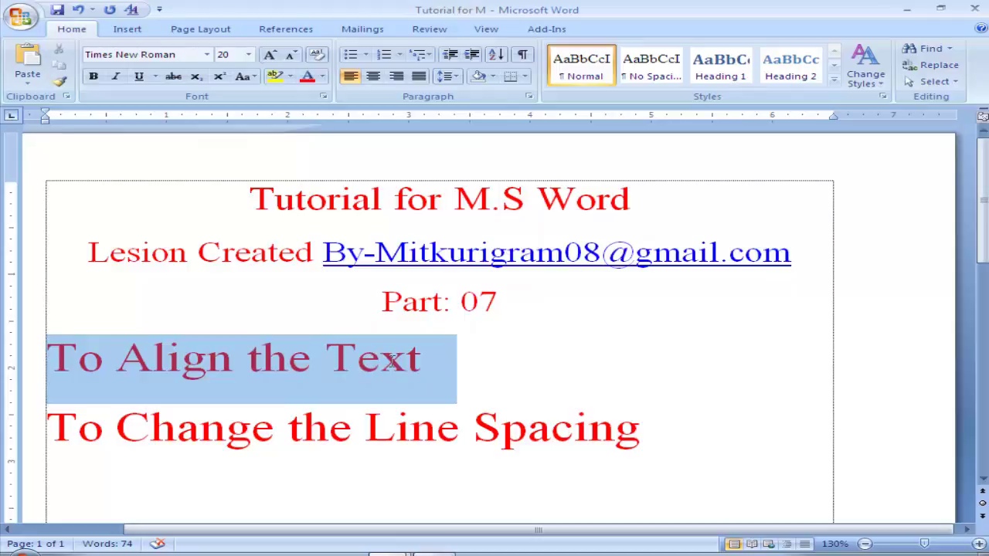
left_click_drag(189, 362, 392, 366)
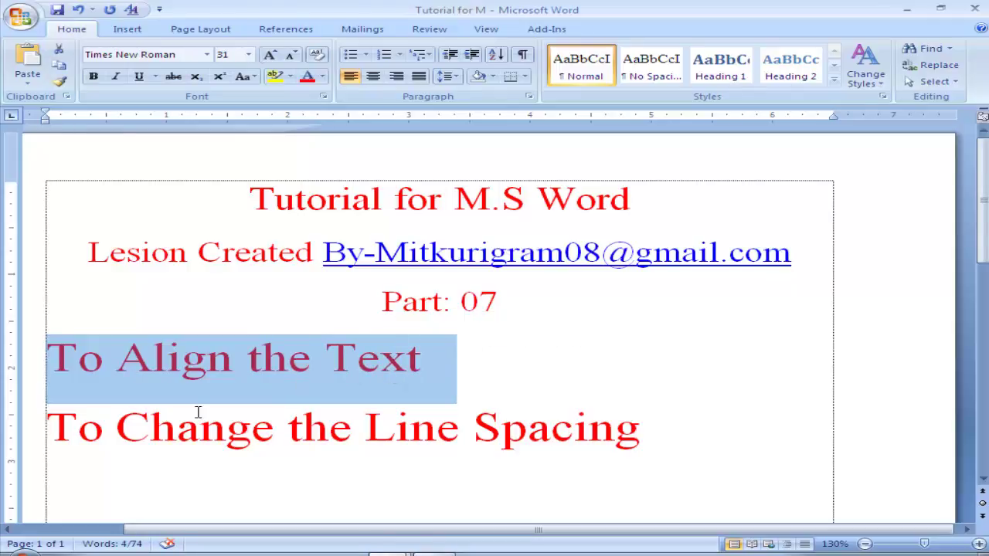
left_click_drag(54, 427, 581, 431)
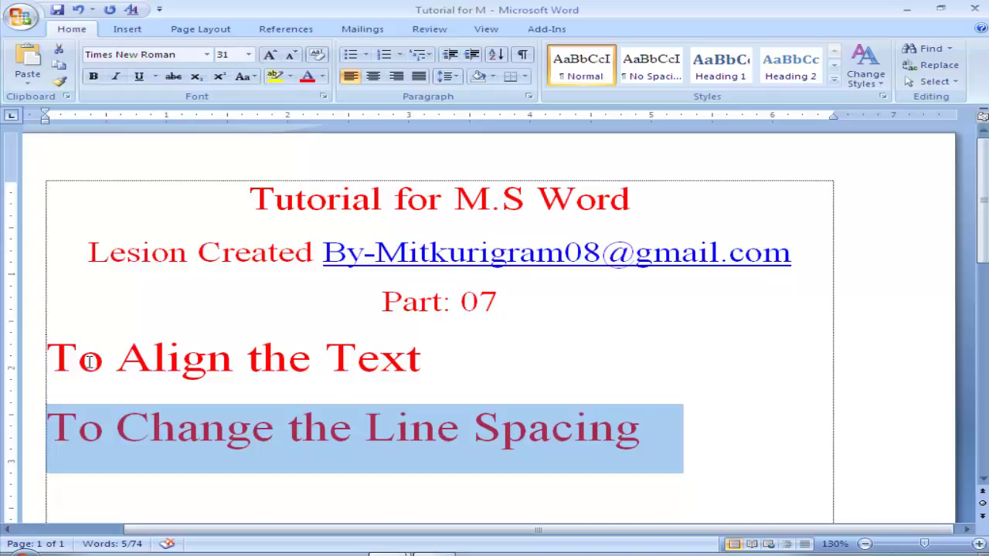
left_click_drag(51, 354, 394, 362)
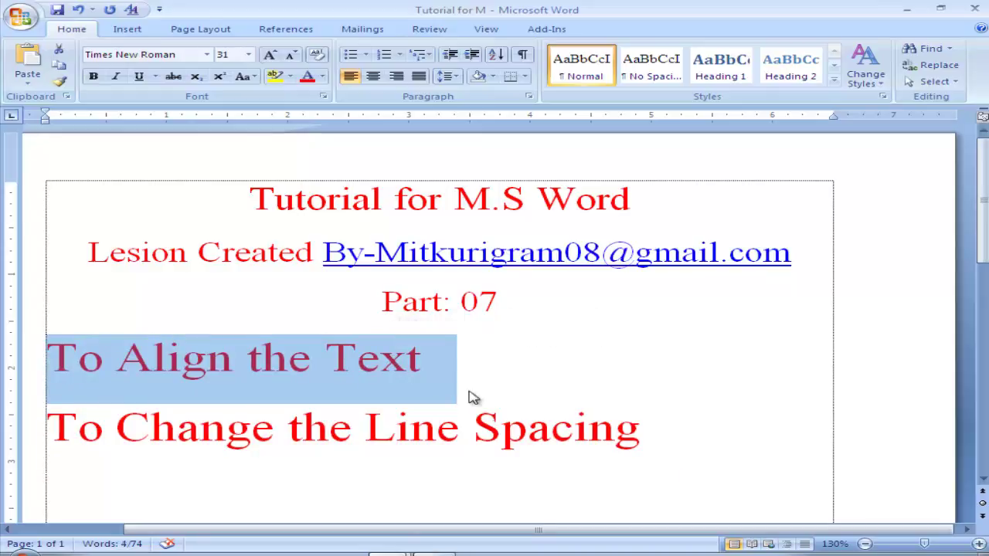
scroll(491, 417, "down", 3)
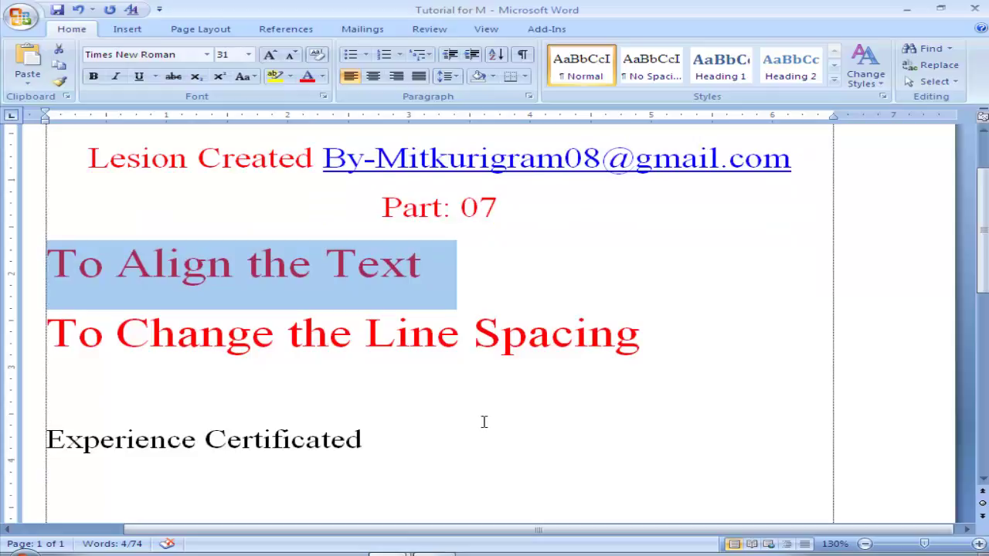
scroll(479, 425, "down", 1)
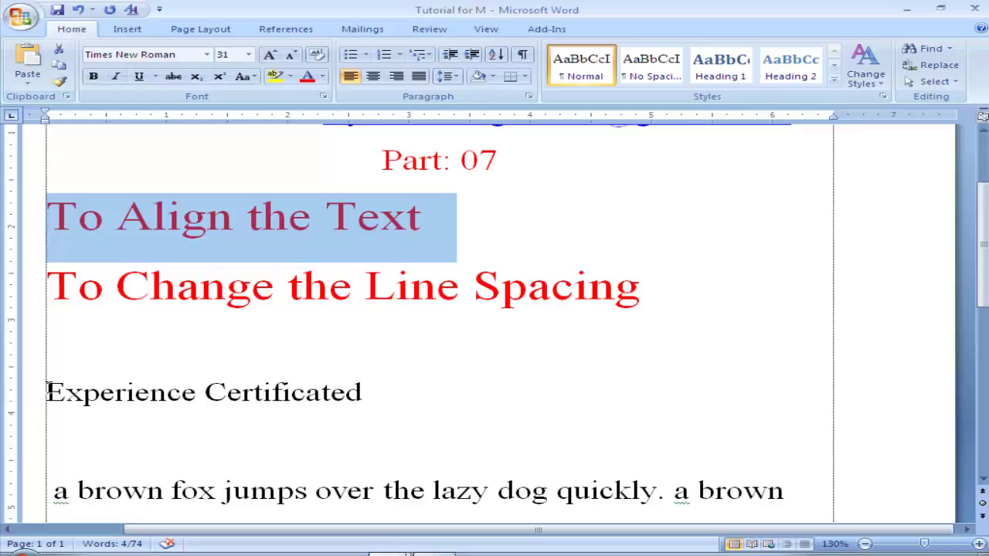
Try right and left alignment on the 'Experience Certificated' title, then center it.
left_click_drag(44, 391, 340, 394)
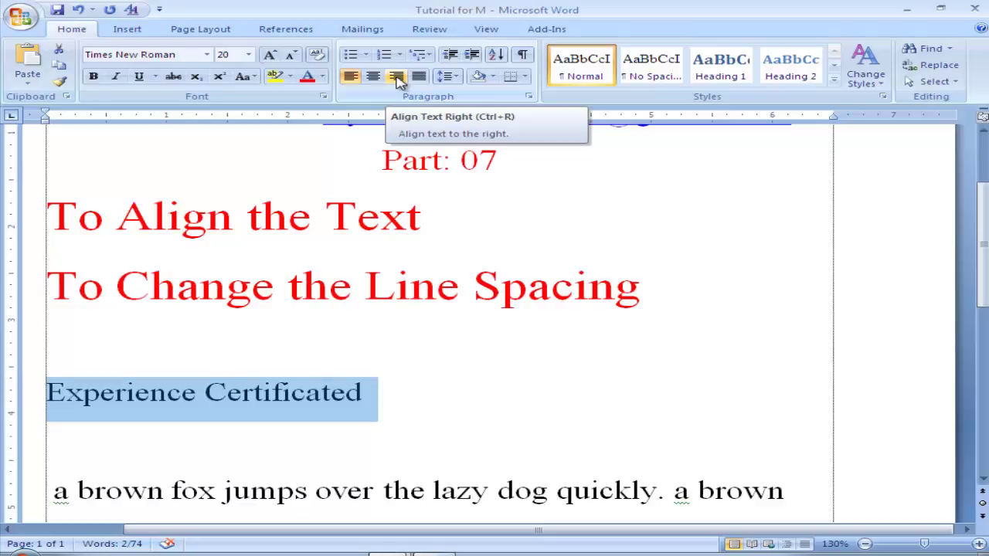
left_click(396, 77)
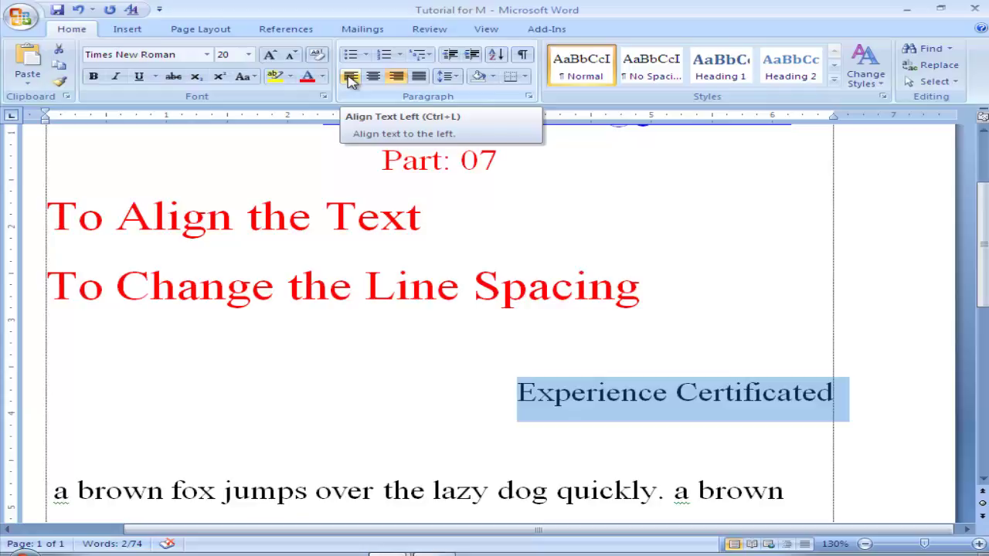
left_click(350, 80)
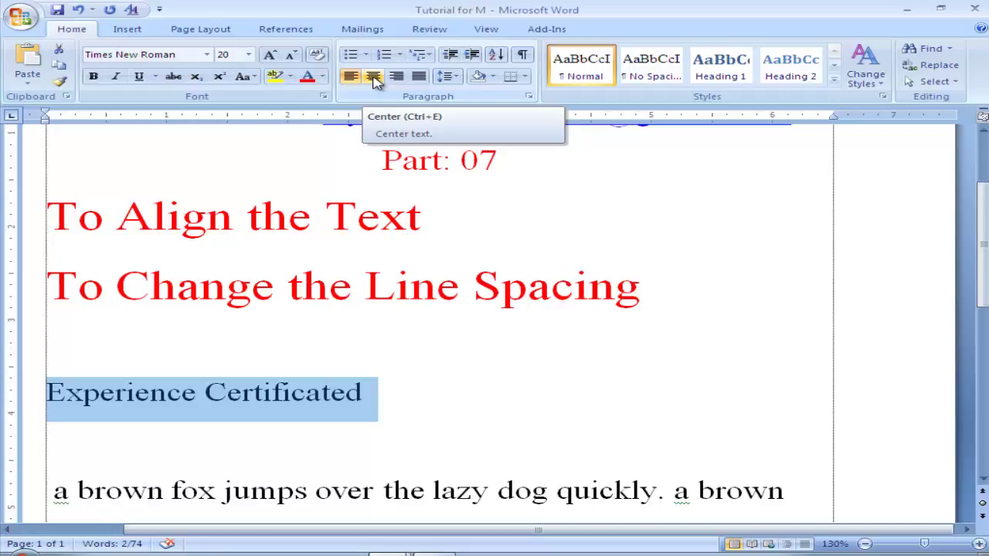
left_click(374, 79)
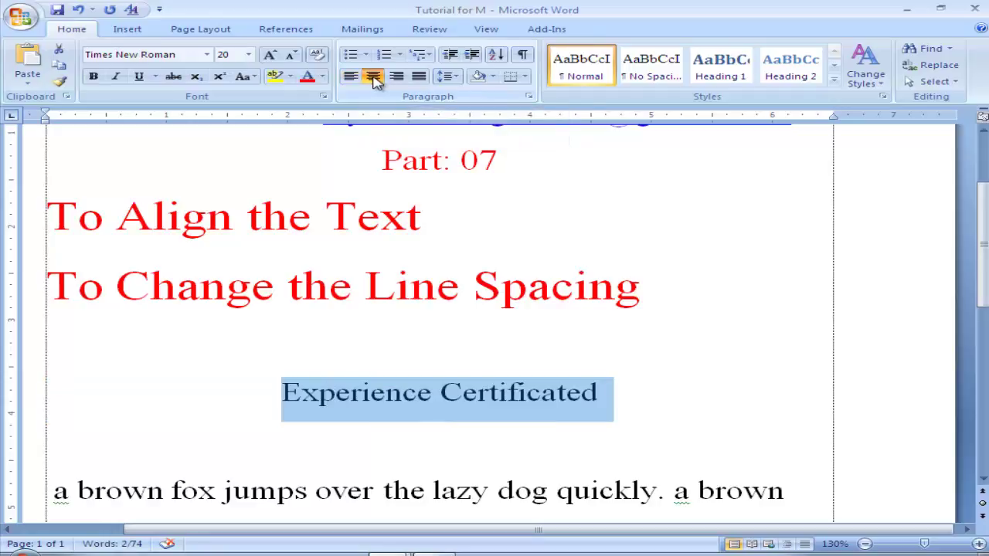
left_click(606, 393)
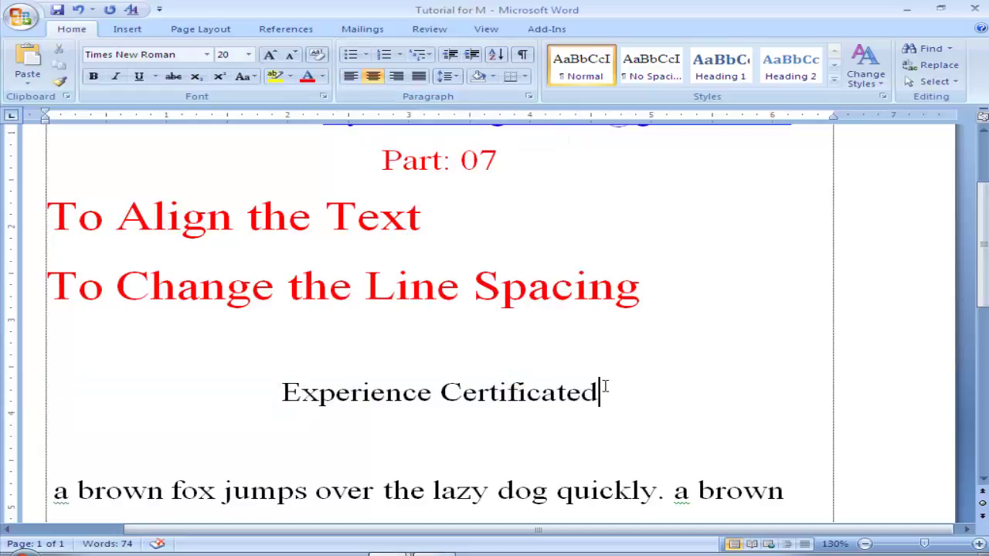
left_click_drag(47, 216, 407, 217)
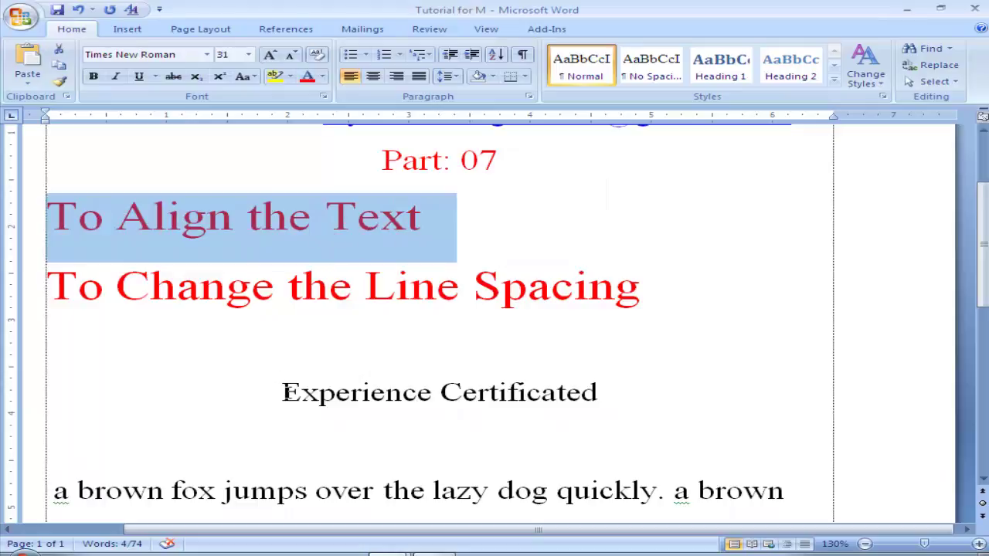
left_click_drag(283, 392, 613, 395)
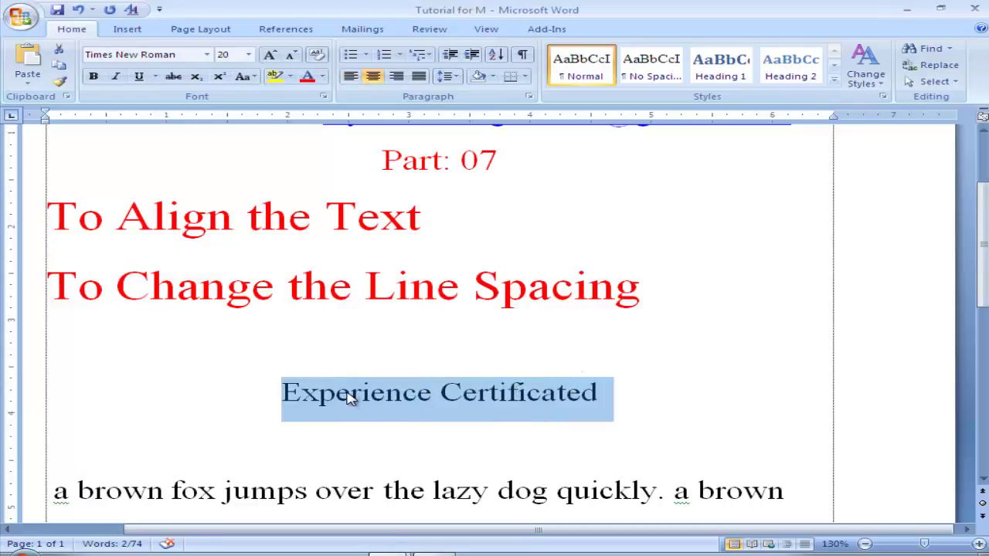
left_click(350, 78)
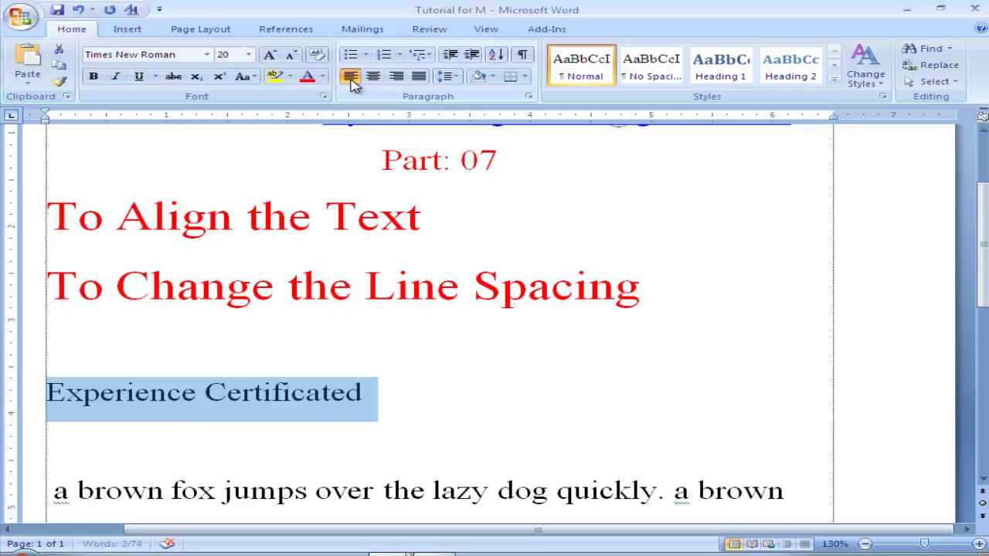
left_click(396, 77)
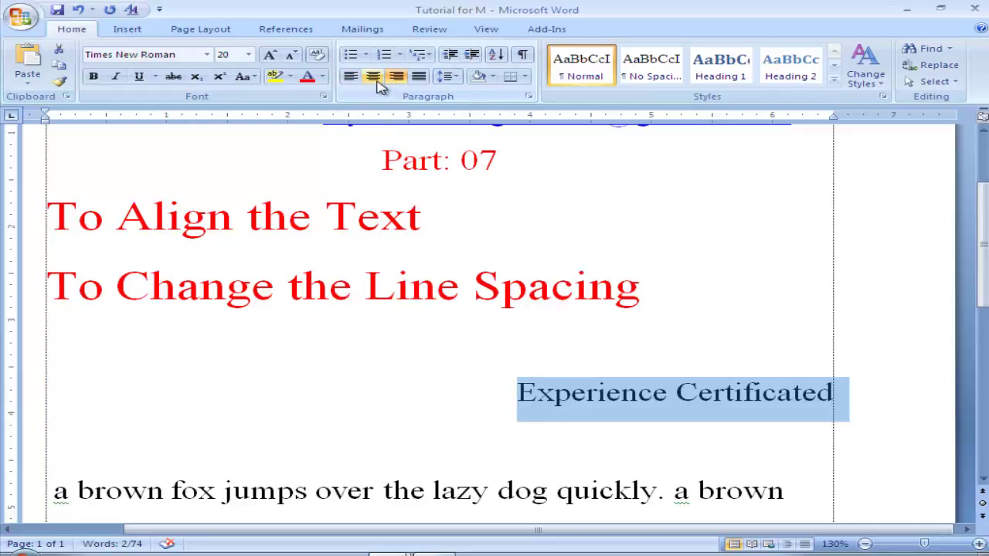
left_click(373, 77)
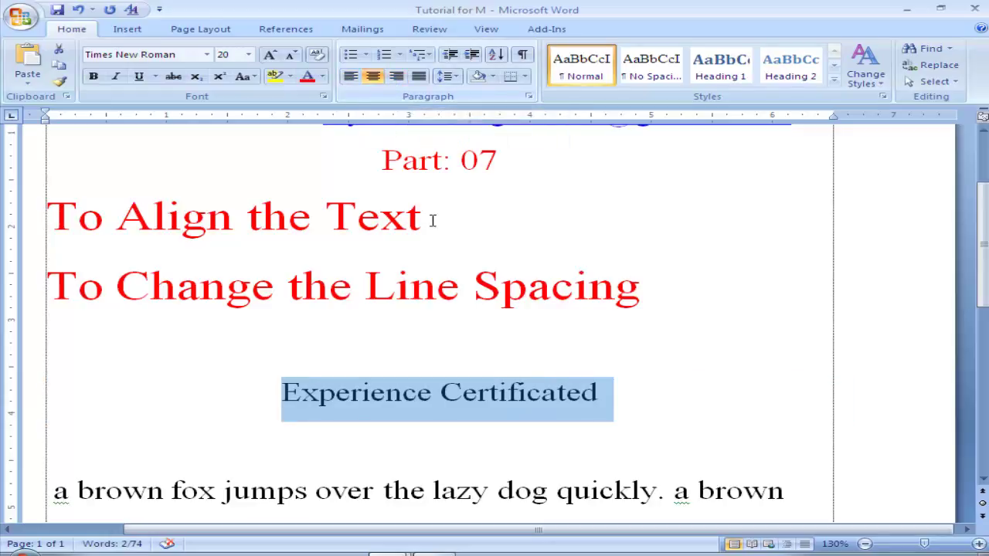
left_click(559, 394)
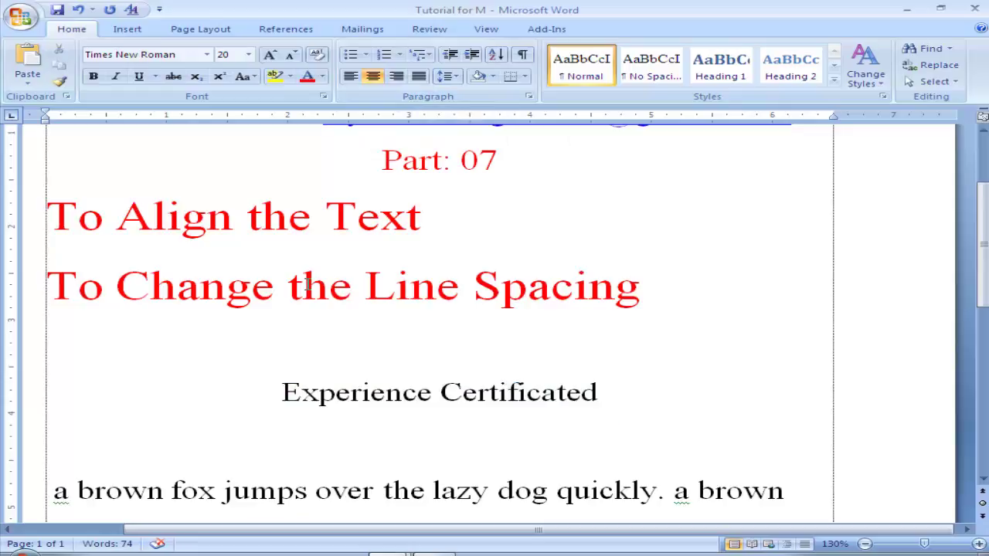
left_click_drag(48, 279, 612, 315)
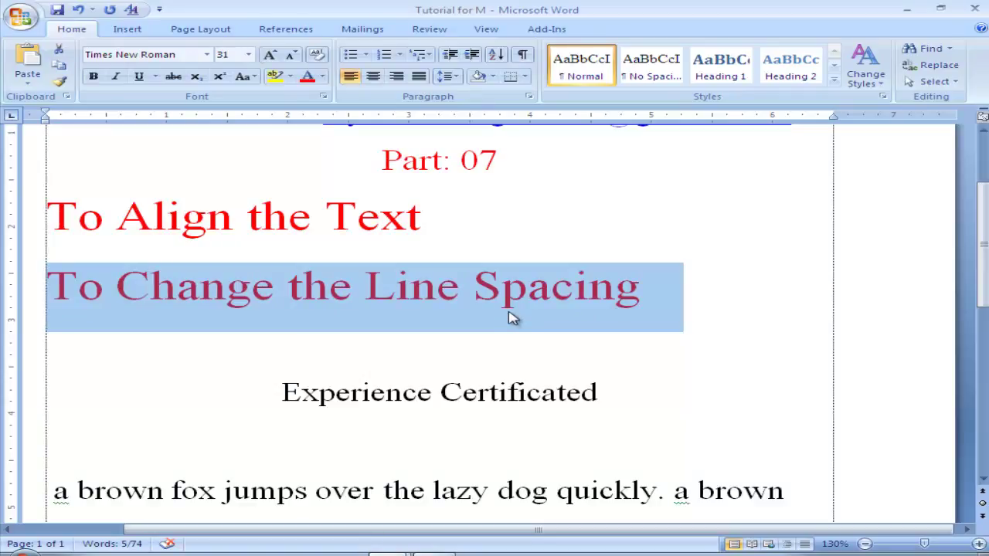
Select the full five-line 'a brown fox jumps over the lazy dog quickly.' paragraph.
scroll(508, 304, "down", 2)
scroll(508, 295, "down", 1)
scroll(508, 298, "down", 1)
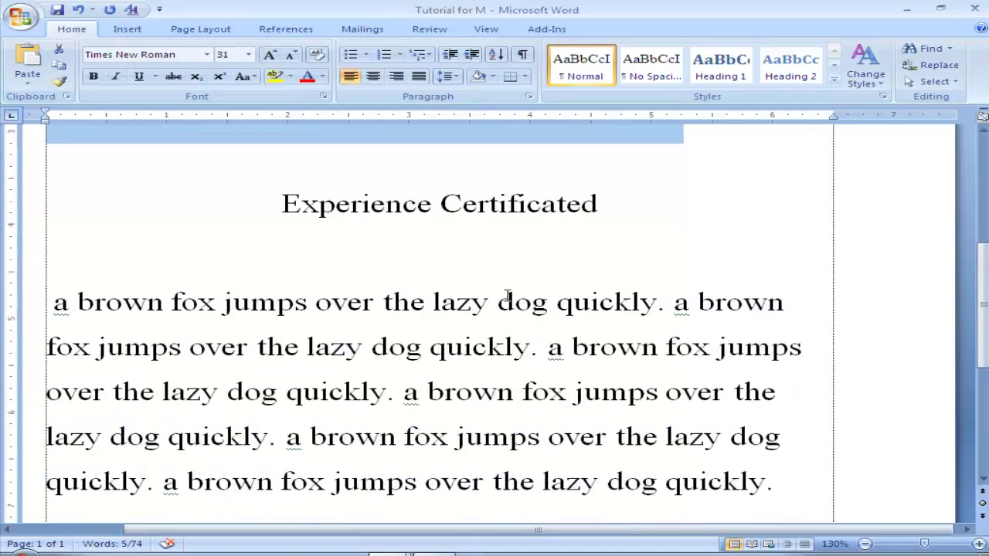
scroll(506, 298, "down", 2)
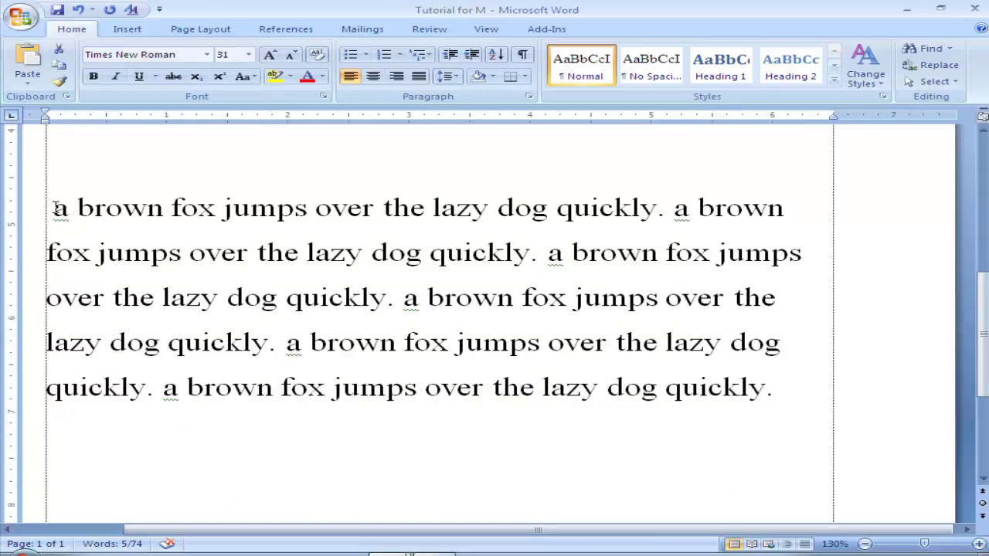
left_click_drag(53, 209, 741, 361)
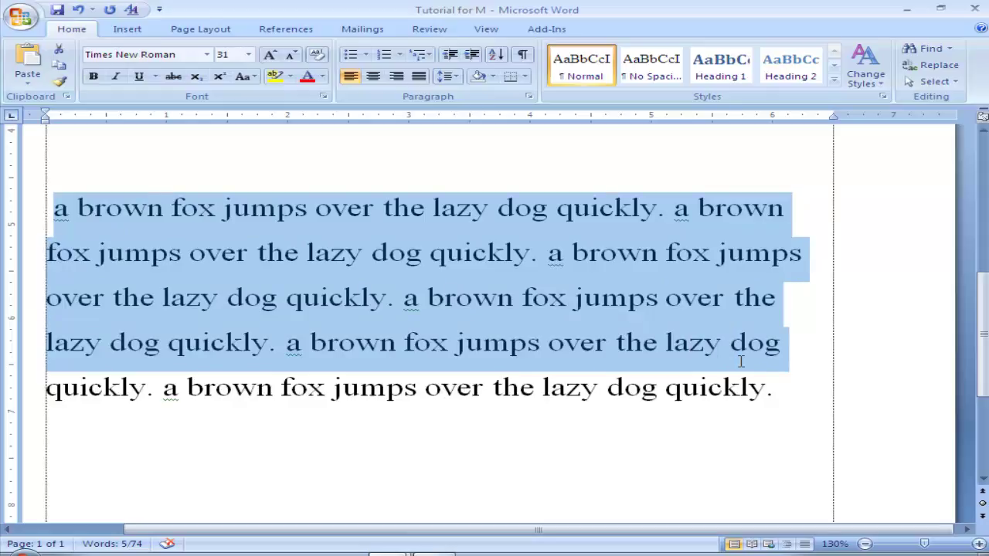
left_click(301, 255)
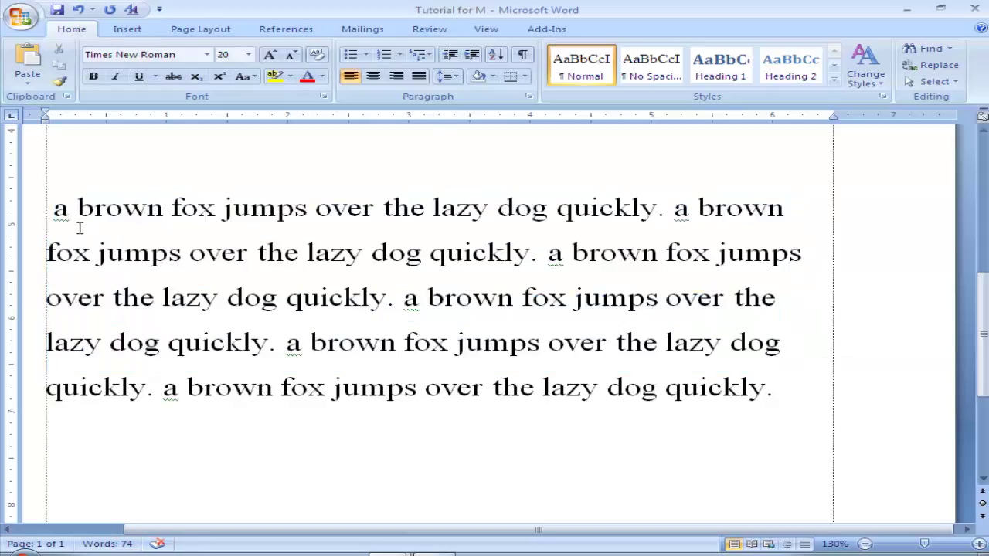
mouse_move(48, 207)
left_mouse_down()
mouse_move(760, 383)
mouse_move(781, 401)
left_mouse_up()
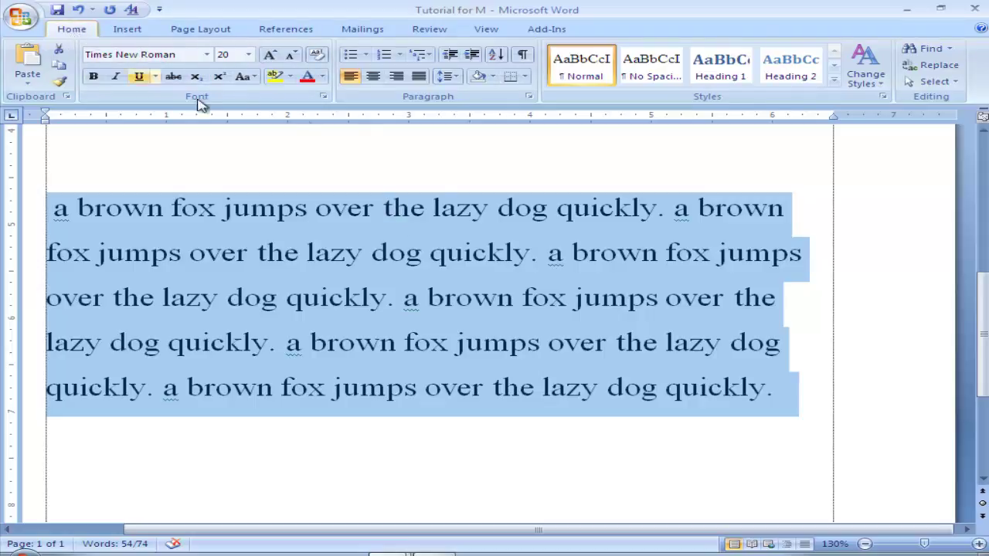
Cycle the fox paragraph's line spacing through 1.0, 1.15 and 1.5, ending at 2.0.
left_click(458, 79)
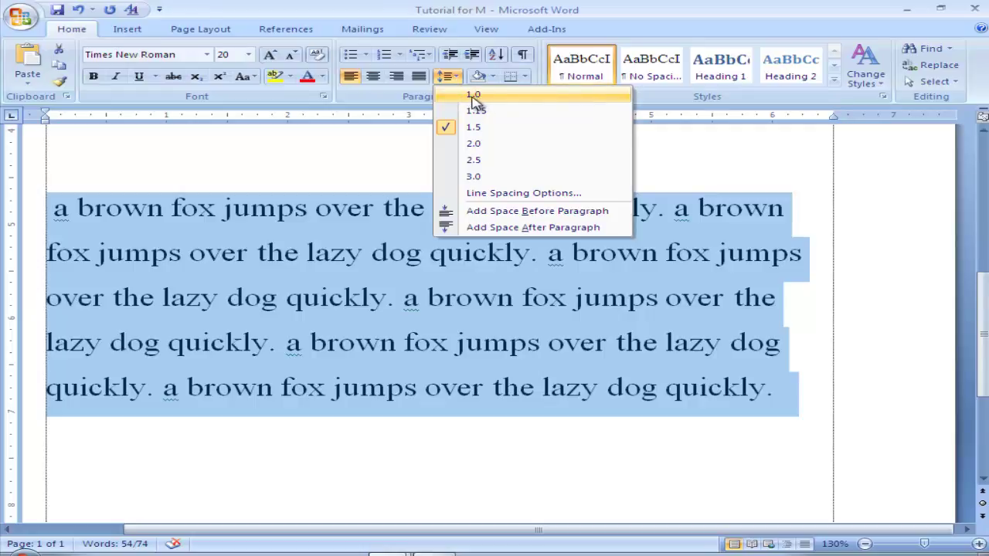
left_click(474, 95)
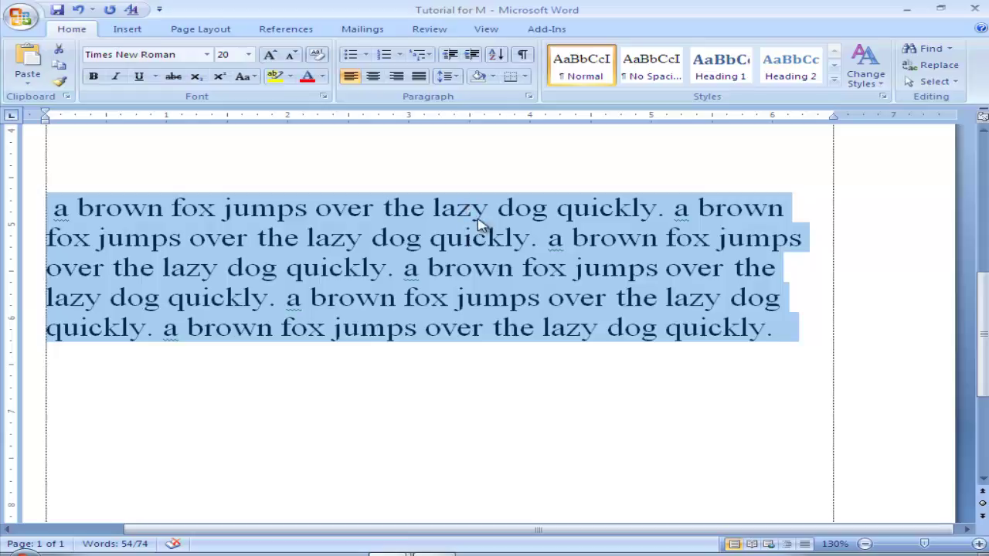
left_click(458, 77)
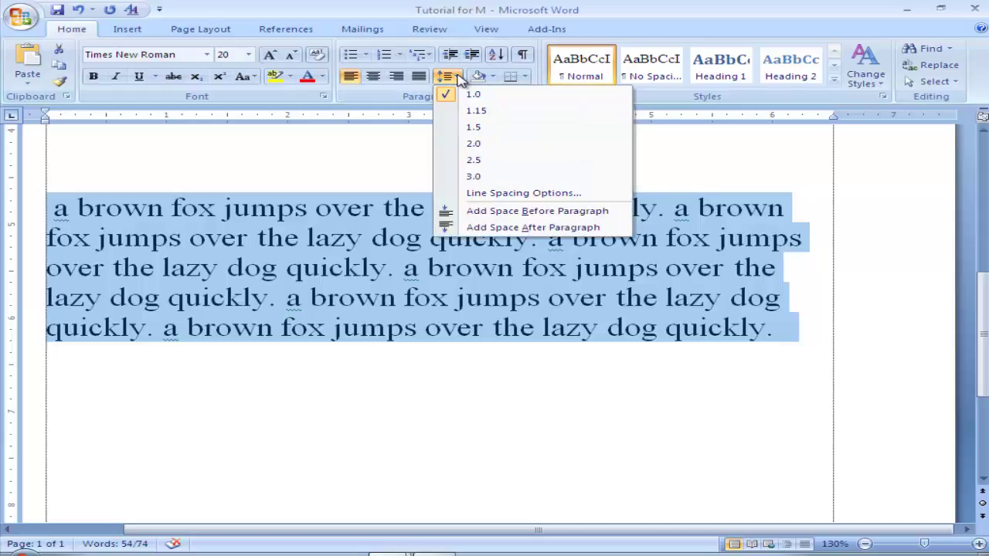
left_click(474, 113)
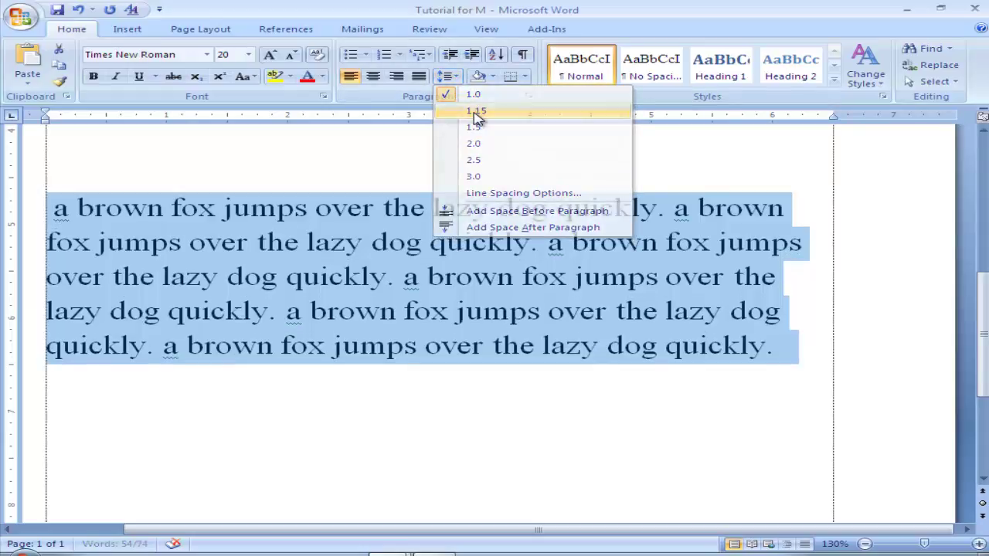
left_click(456, 78)
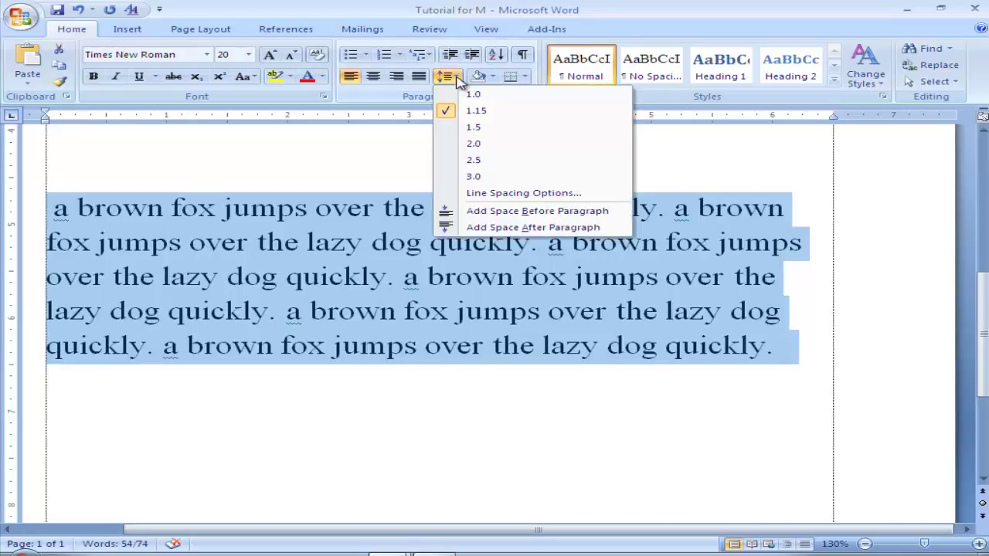
left_click(469, 128)
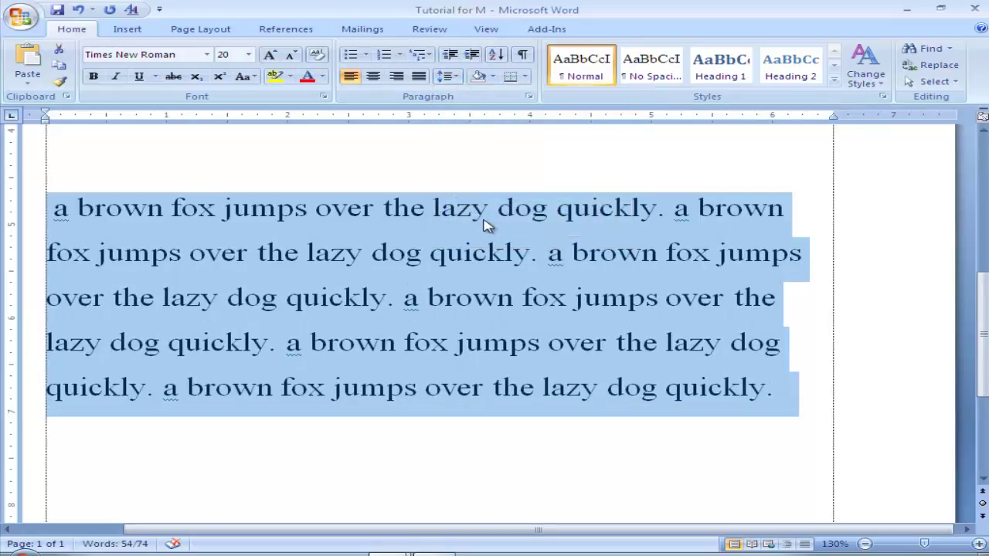
left_click(458, 77)
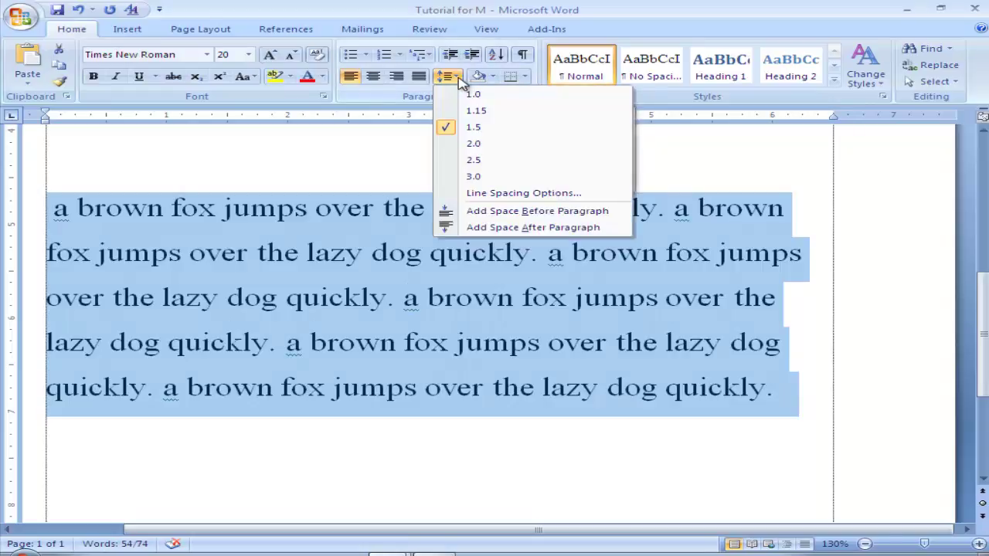
left_click(473, 144)
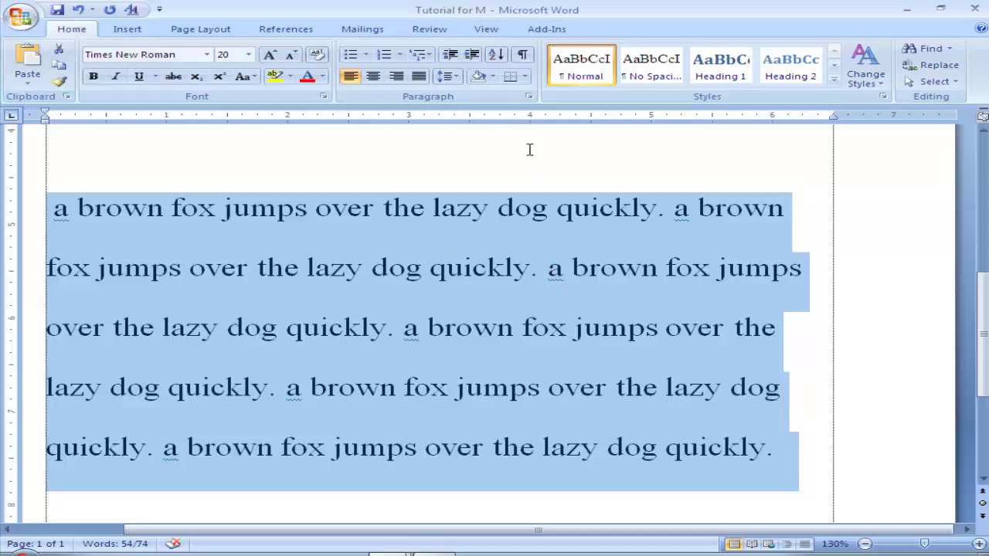
Change the fox paragraph from double spacing to 1.15, then settle on 1.5.
left_click(455, 77)
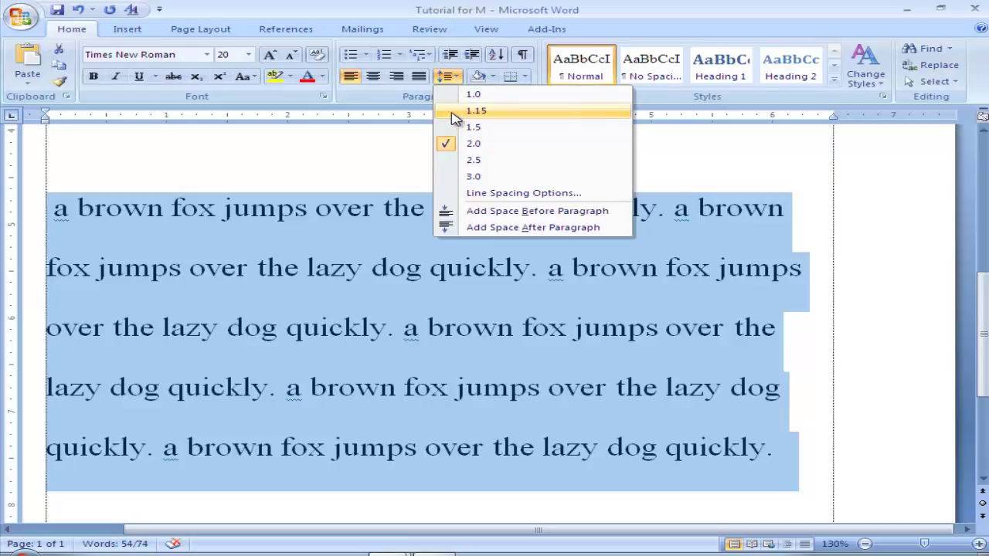
left_click(454, 112)
left_click(457, 78)
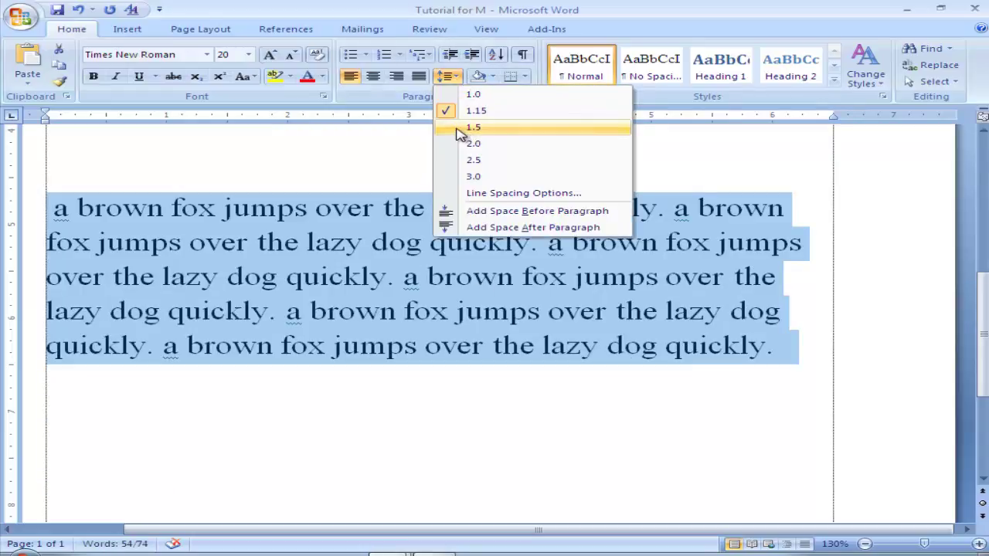
left_click(459, 129)
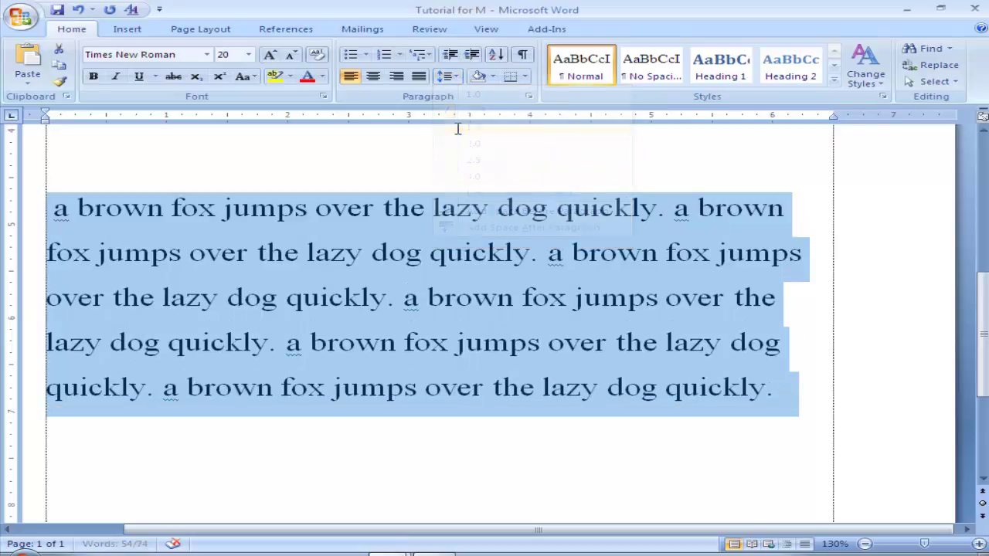
scroll(545, 305, "up", 1)
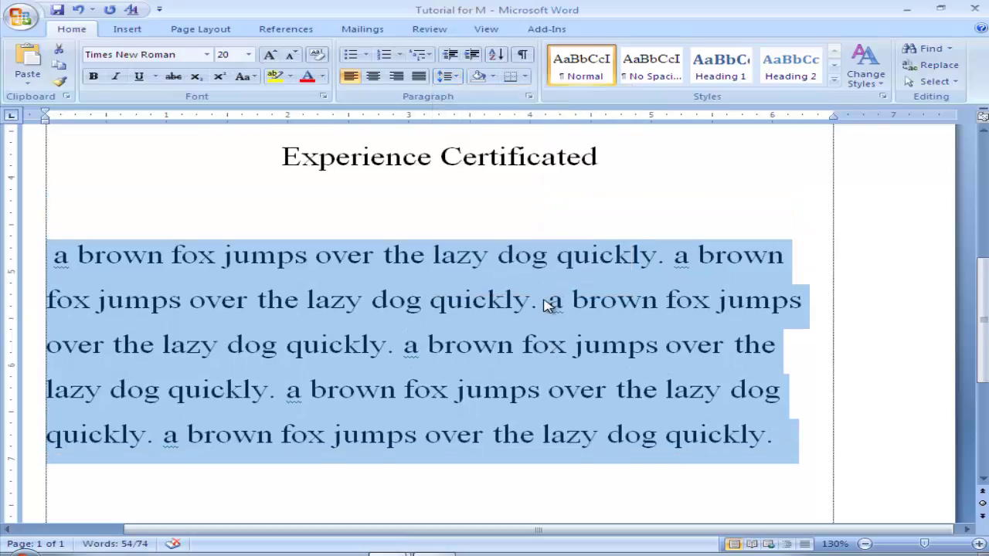
left_click(347, 300)
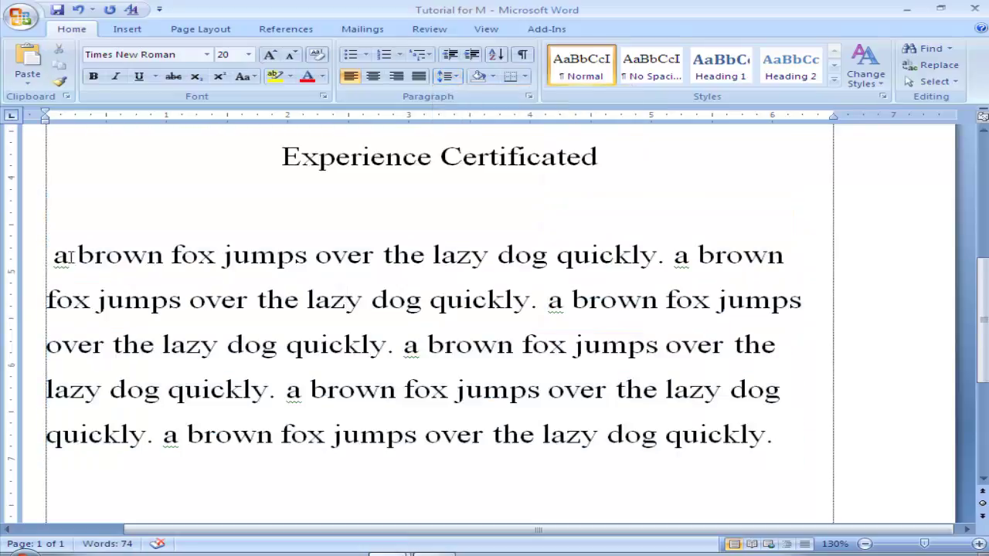
mouse_move(55, 255)
left_mouse_down()
mouse_move(204, 301)
mouse_move(283, 349)
mouse_move(385, 351)
mouse_move(368, 421)
left_mouse_up()
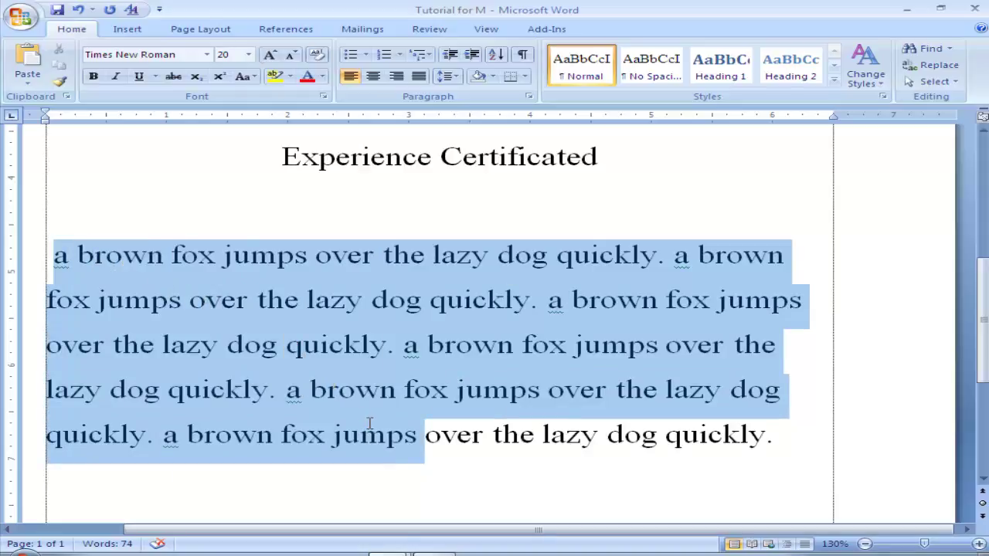
scroll(373, 325, "up", 2)
scroll(371, 323, "up", 1)
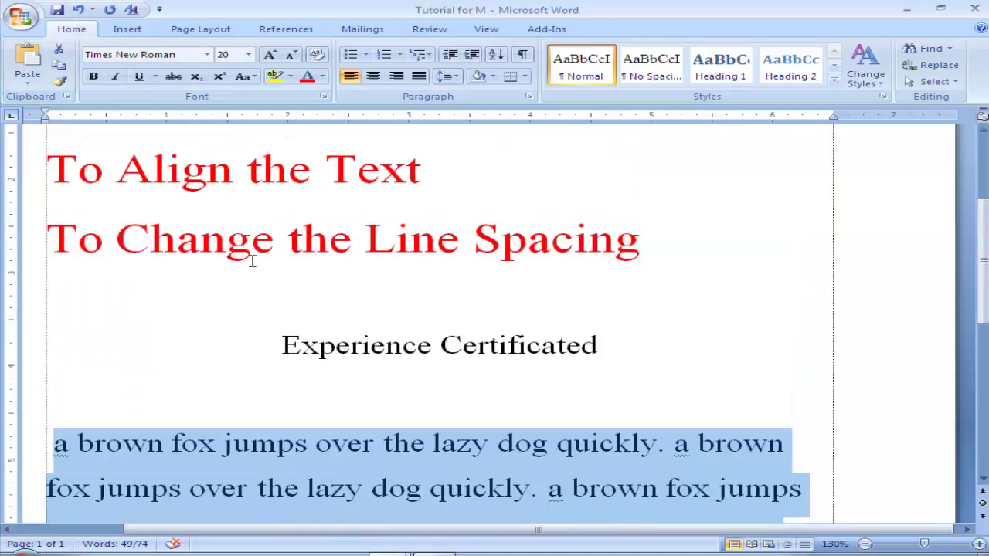
left_click_drag(114, 170, 431, 171)
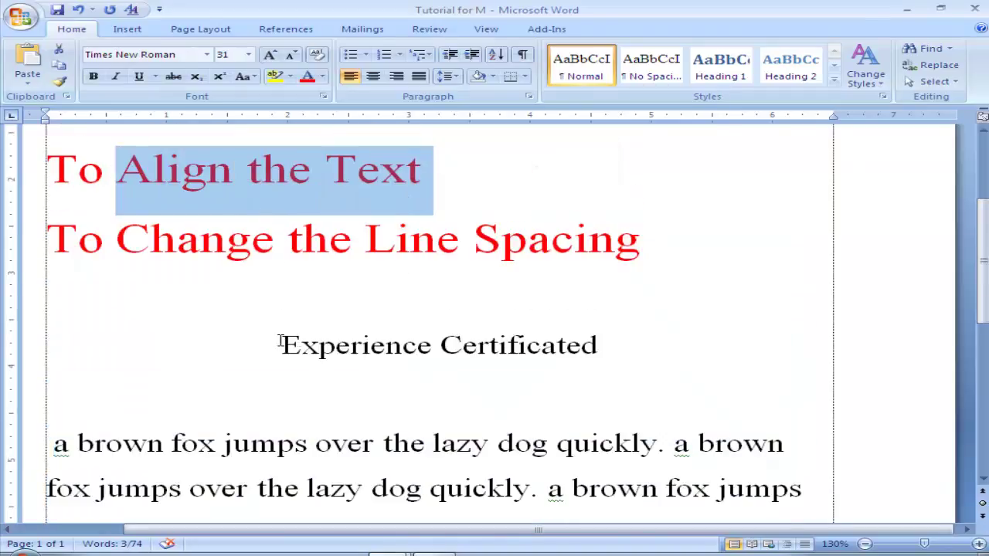
left_click_drag(285, 345, 506, 346)
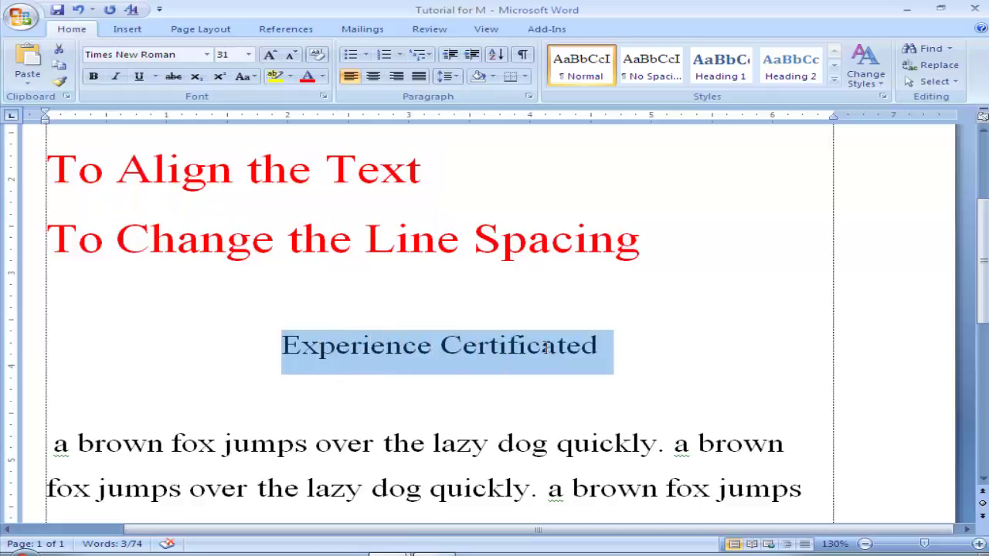
left_click(376, 345)
left_click_drag(600, 345, 364, 341)
left_click_drag(104, 173, 384, 172)
left_click(541, 345)
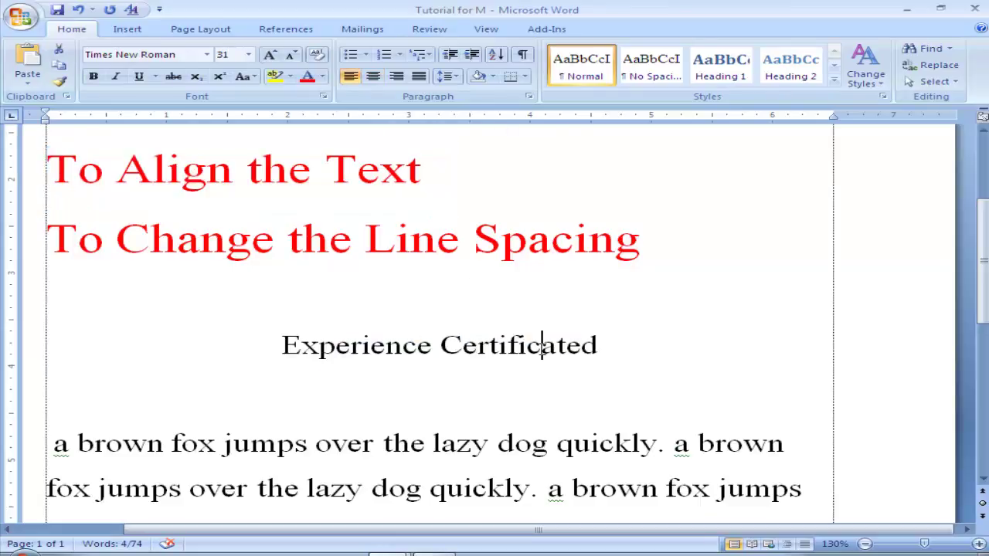
scroll(543, 349, "up", 2)
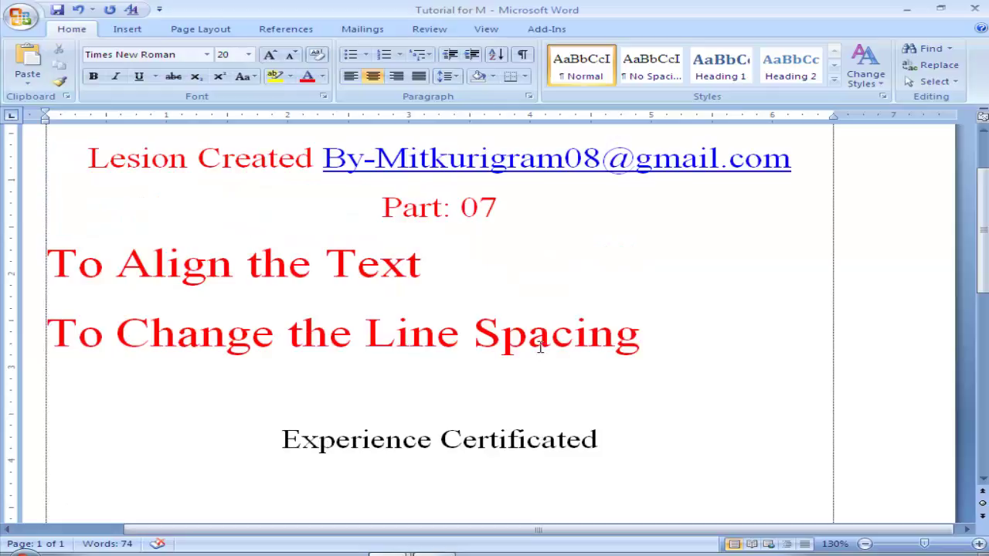